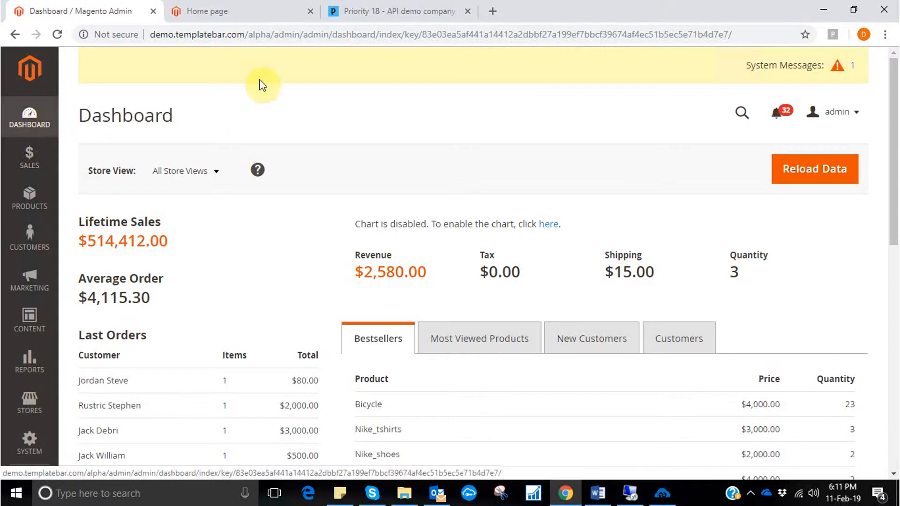
Register a new customer account on the Luma storefront with the customer's name and e-mail.
{"action": "left_click", "coordinate": [249, 12]}
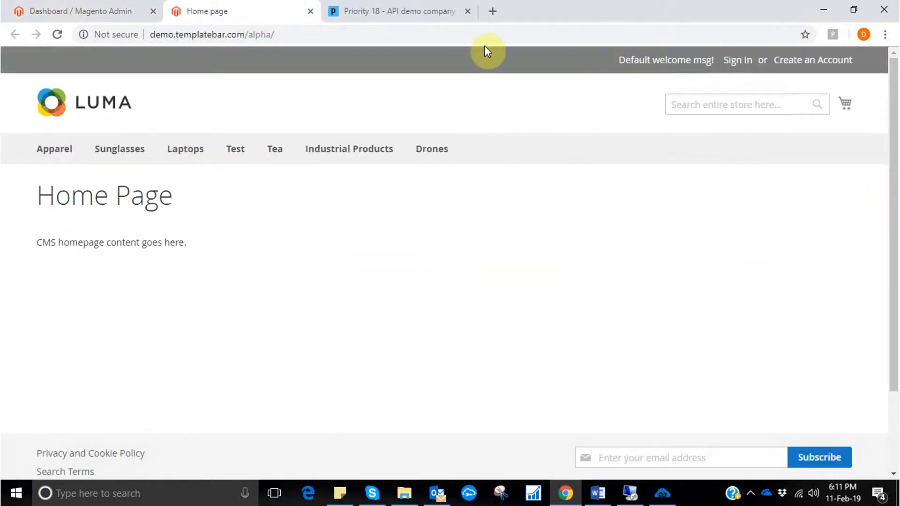
{"action": "left_click", "coordinate": [812, 69]}
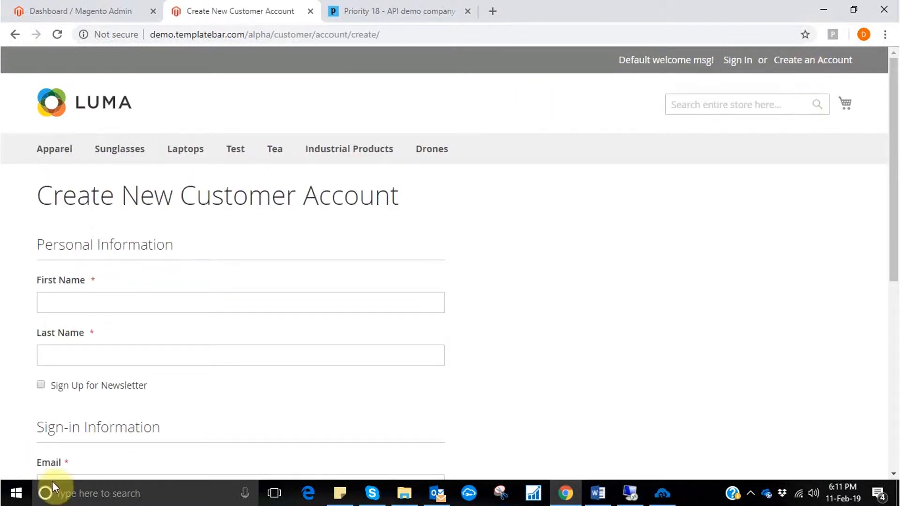
{"action": "left_click", "coordinate": [169, 302]}
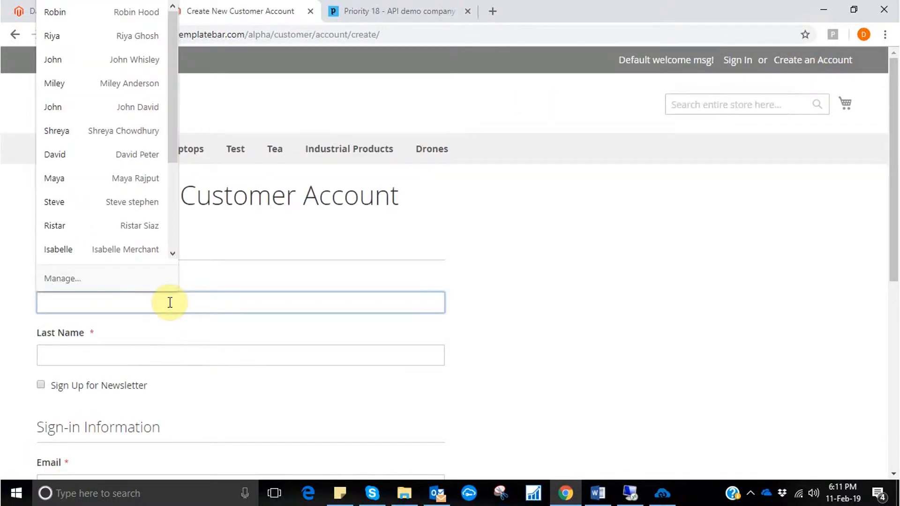
{"action": "type", "text": "Jes"}
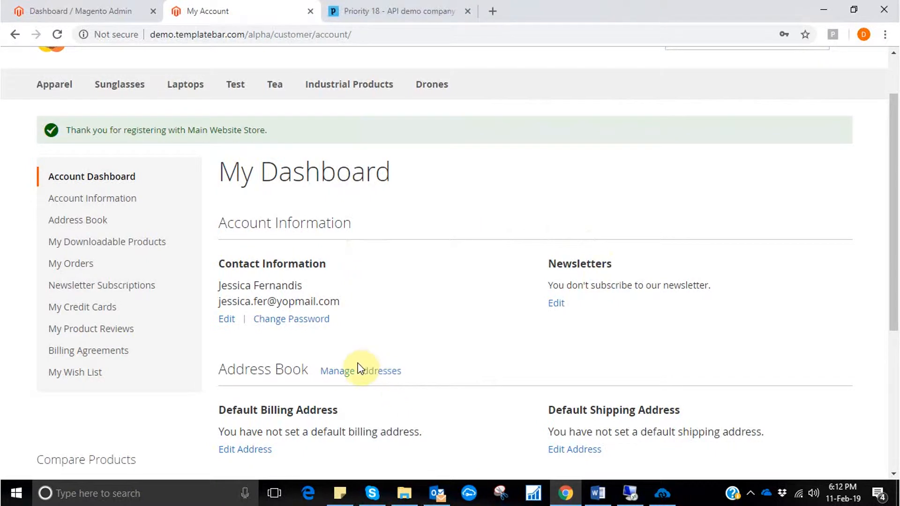
Add a new address with the customer's phone number and postal address to the account's address book and save it.
{"action": "left_click", "coordinate": [361, 371]}
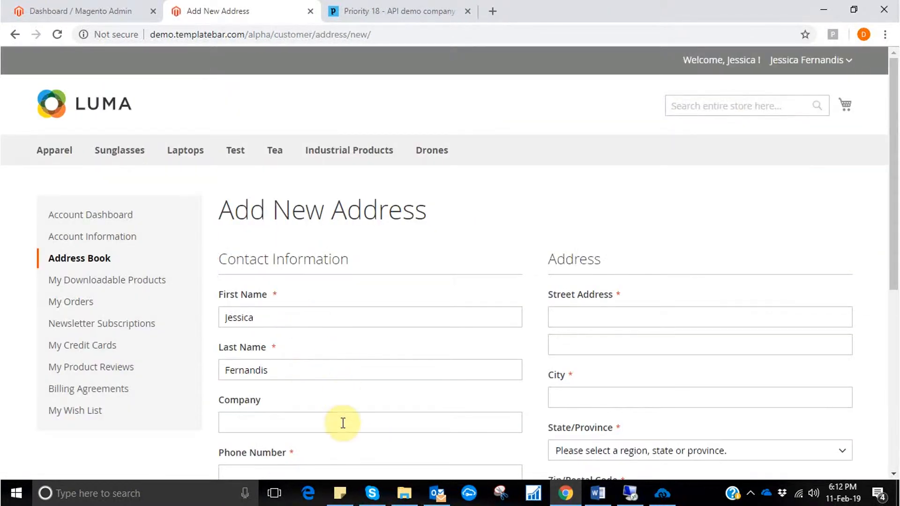
{"action": "scroll", "coordinate": [343, 419], "scroll_direction": "down", "scroll_amount": 1}
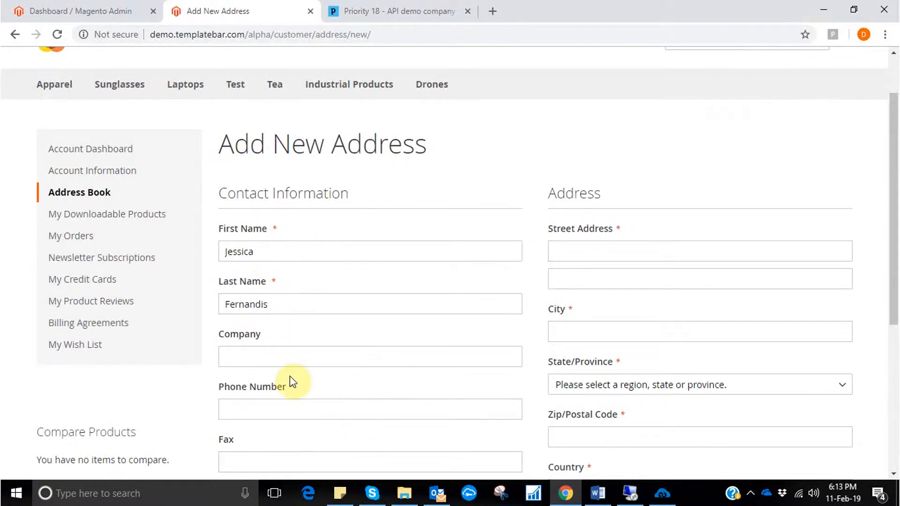
{"action": "left_click", "coordinate": [296, 412]}
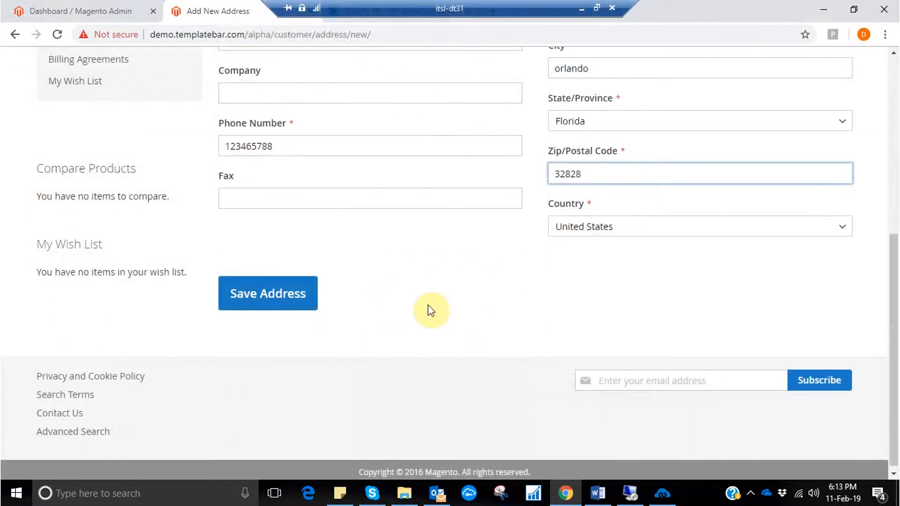
{"action": "scroll", "coordinate": [431, 311], "scroll_direction": "up", "scroll_amount": 1}
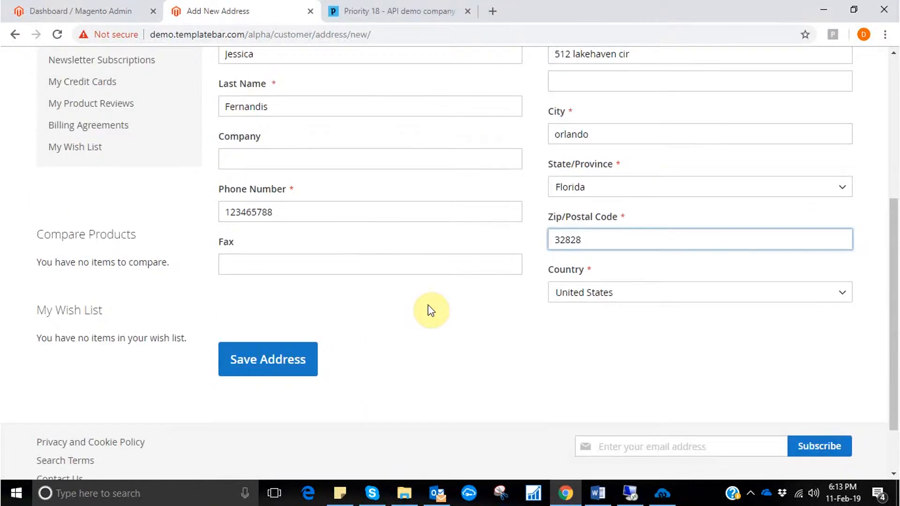
{"action": "left_click", "coordinate": [268, 363]}
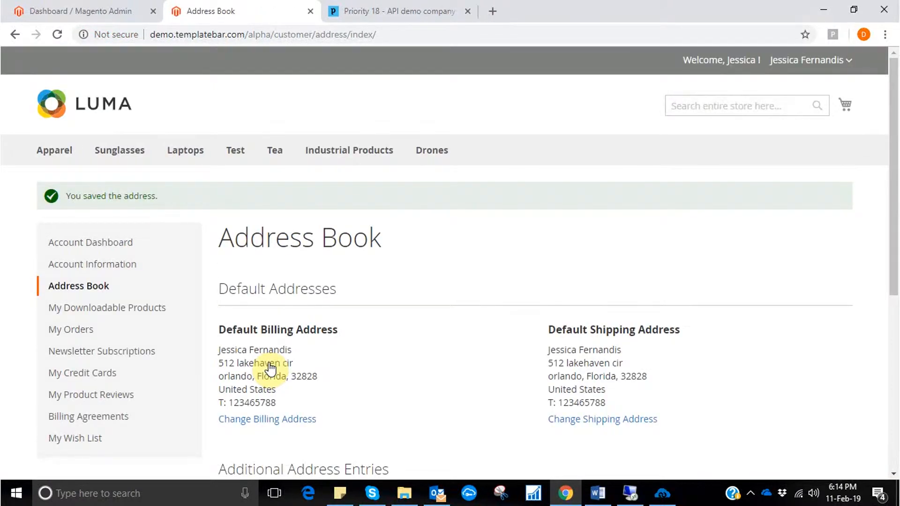
{"action": "scroll", "coordinate": [430, 331], "scroll_direction": "down", "scroll_amount": 3}
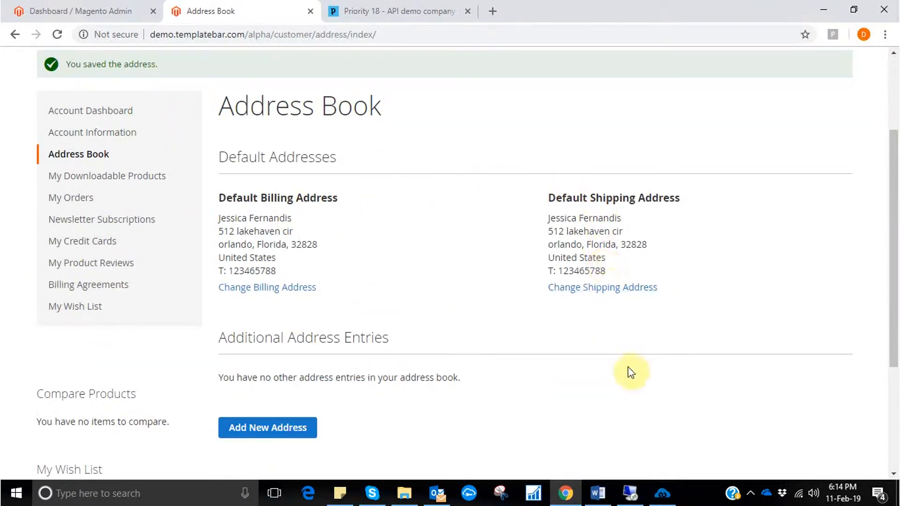
Switch to APPSeCONNECT and run the Customer Add sync from Magento to Priority.
{"action": "left_click", "coordinate": [670, 499]}
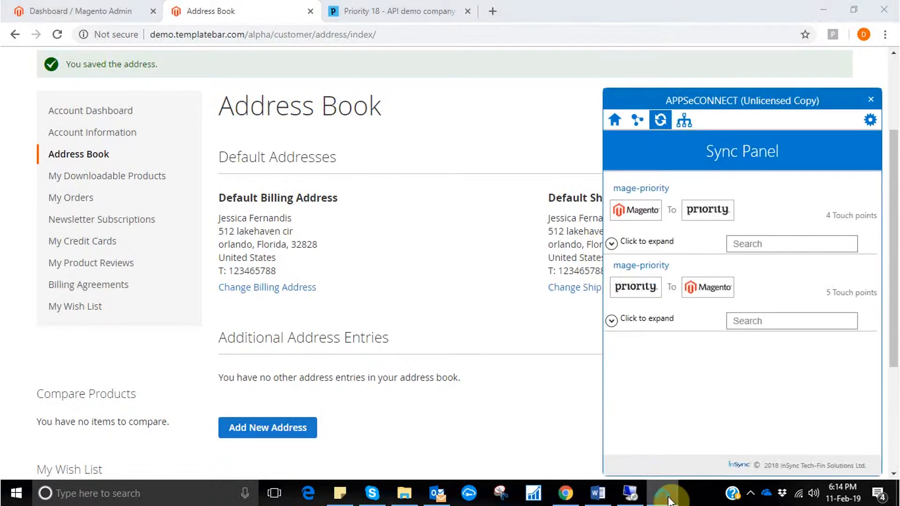
{"action": "left_click", "coordinate": [612, 245]}
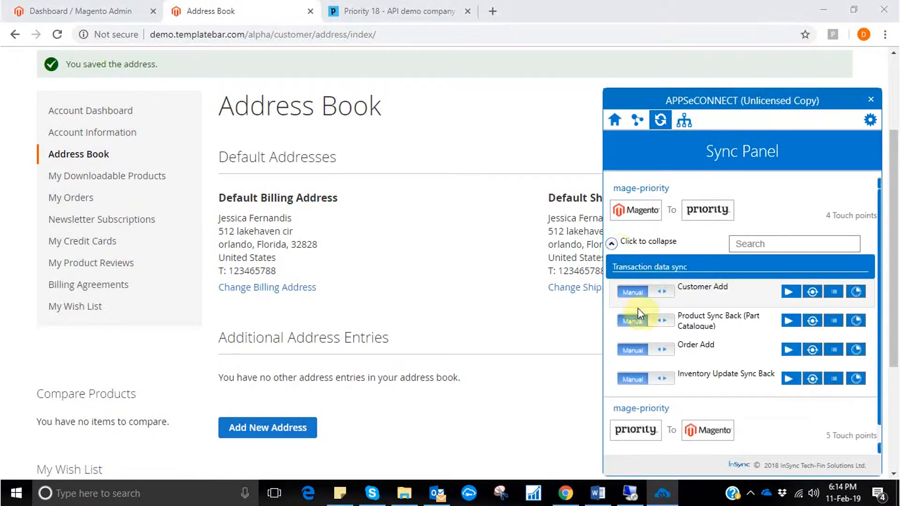
{"action": "left_click", "coordinate": [789, 291]}
{"action": "left_click", "coordinate": [457, 313]}
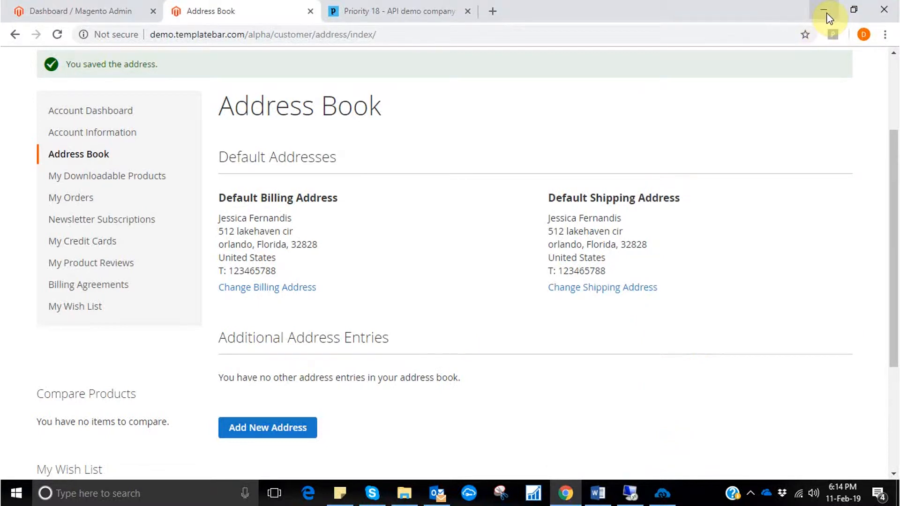
In Priority, create part S102 "Vogue Sunglasses for women" in the Part Catalogue with a wholesale price of 2000.
{"action": "mouse_move", "coordinate": [400, 1]}
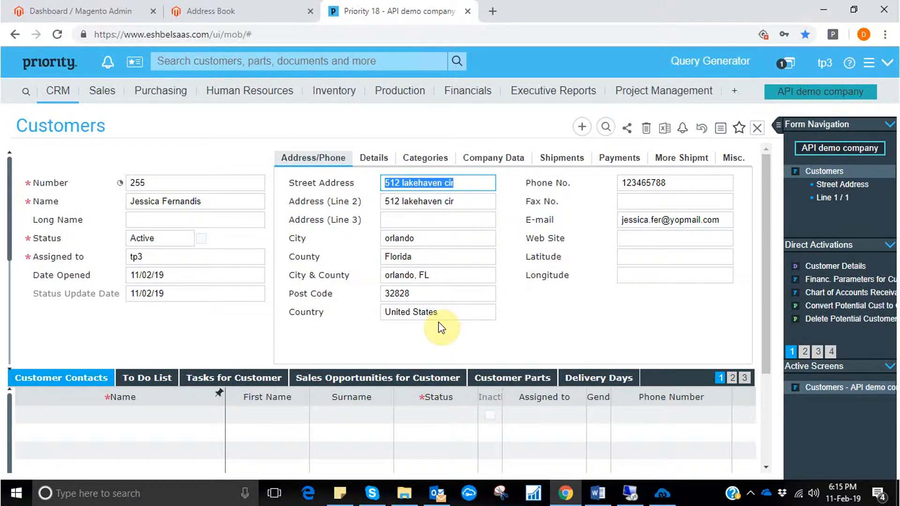
{"action": "left_click", "coordinate": [343, 95]}
{"action": "mouse_move", "coordinate": [345, 113]}
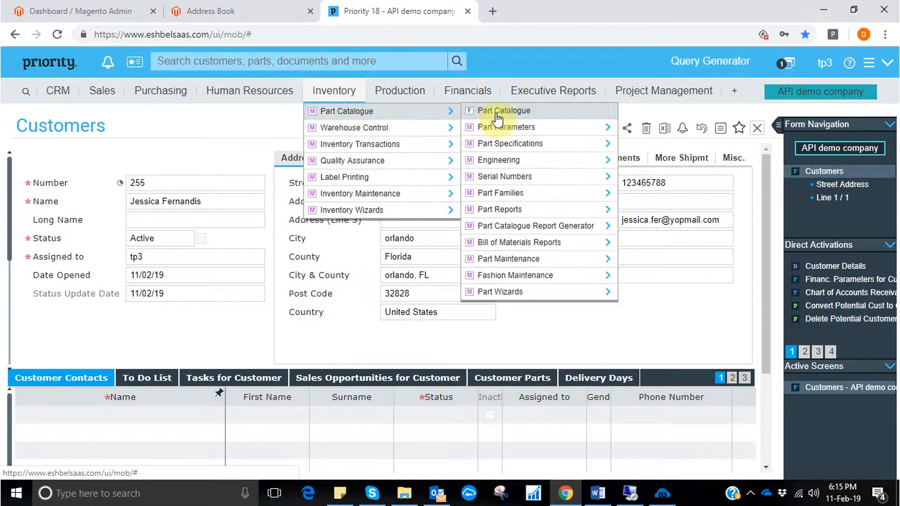
{"action": "left_click", "coordinate": [498, 113]}
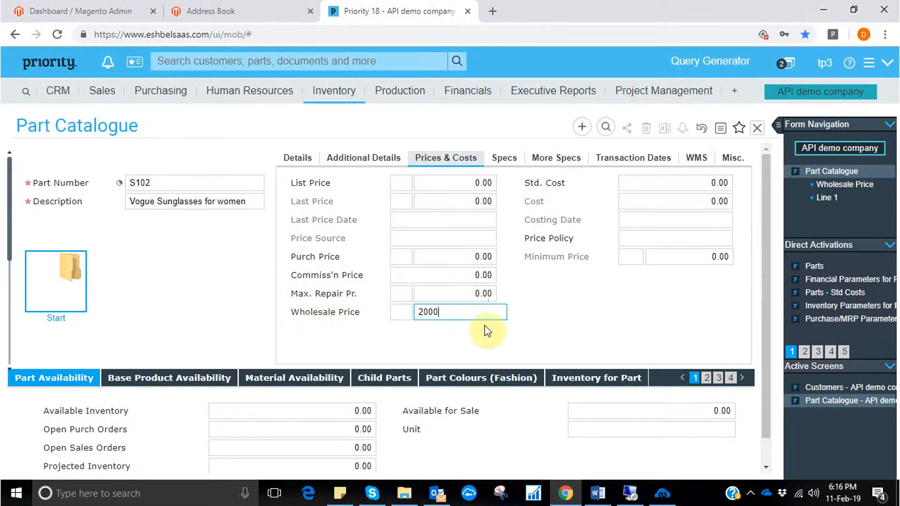
Open the Parts - Remarks subform of part S102.
{"action": "left_click_drag", "start_coordinate": [765, 336], "coordinate": [766, 377]}
{"action": "left_click", "coordinate": [743, 350]}
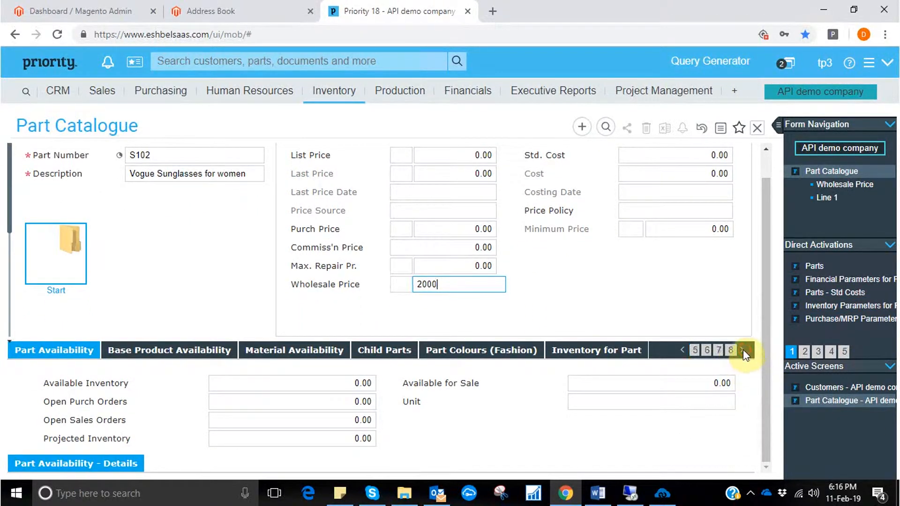
{"action": "left_click", "coordinate": [719, 351]}
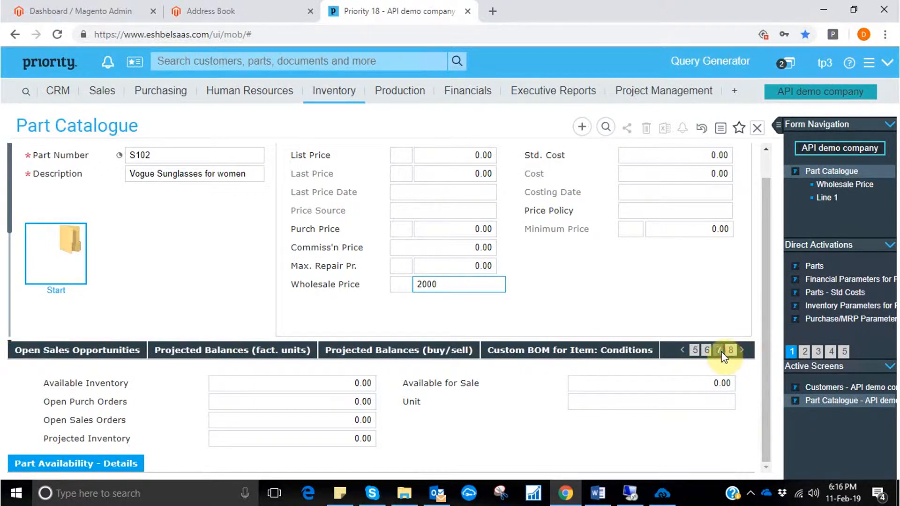
{"action": "left_click", "coordinate": [745, 350]}
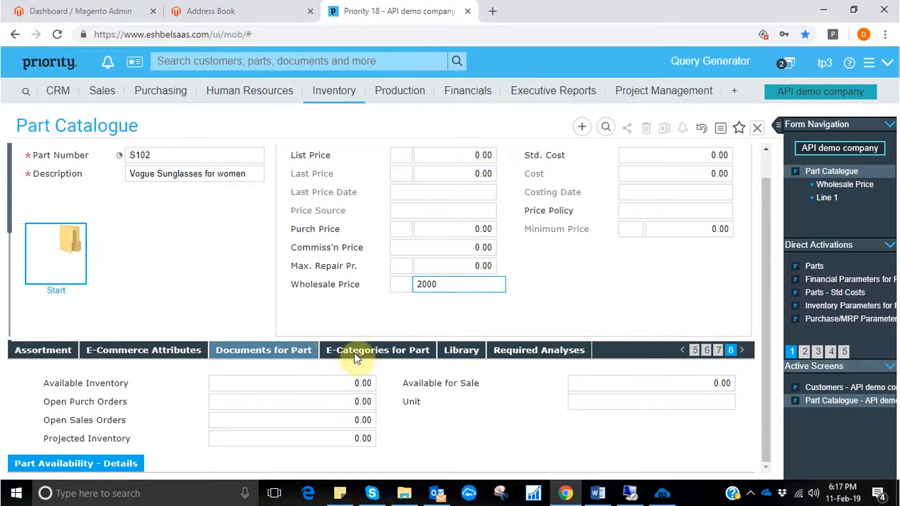
{"action": "left_click", "coordinate": [742, 354]}
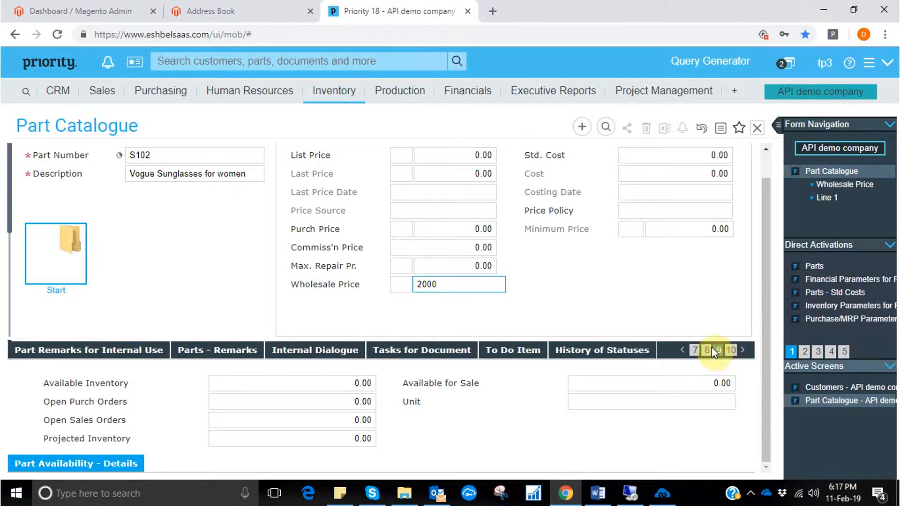
{"action": "left_click", "coordinate": [241, 349]}
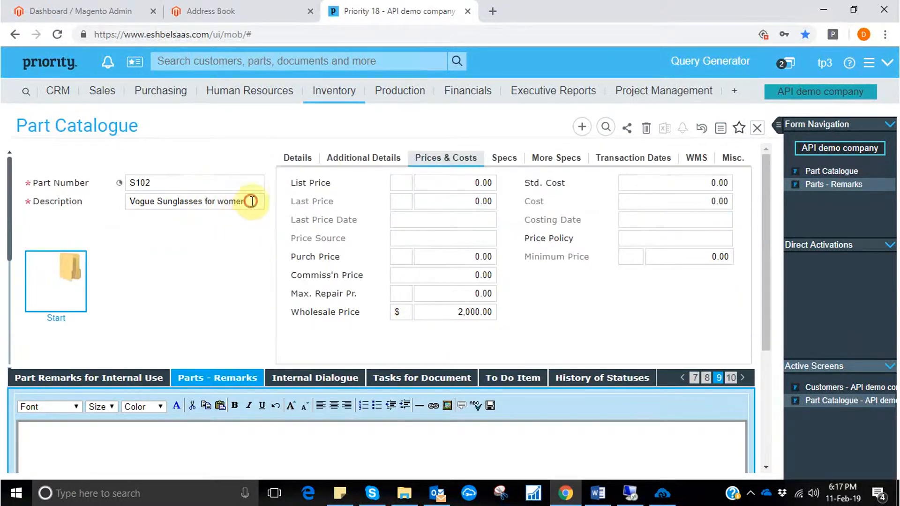
Copy the part description "Vogue Sunglasses for women" into the part's remarks and exit the Part Catalogue form.
{"action": "left_click", "coordinate": [148, 208]}
{"action": "key", "text": "ctrl+c"}
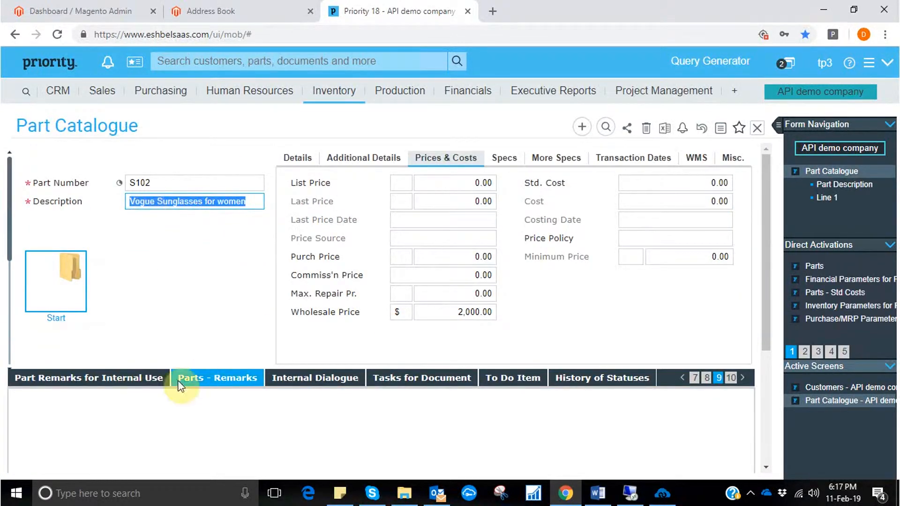
{"action": "left_click", "coordinate": [116, 429]}
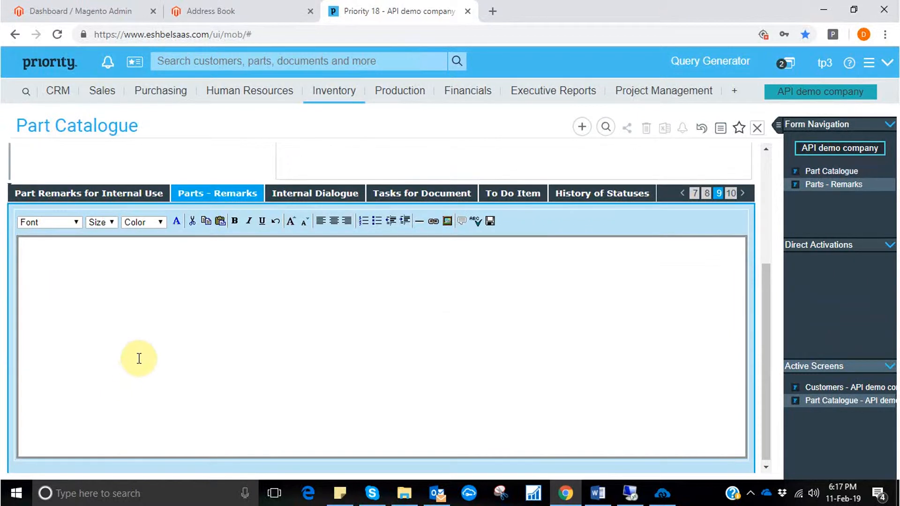
{"action": "key", "text": "ctrl+v"}
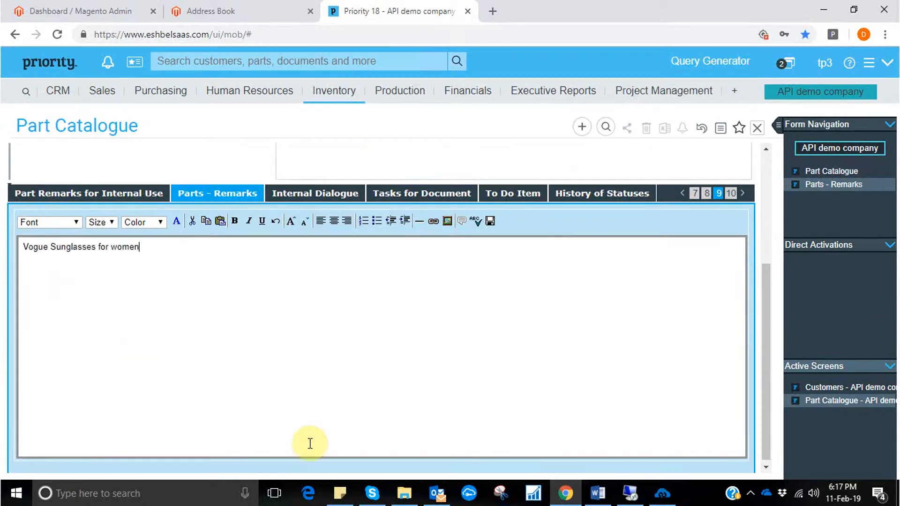
{"action": "left_click", "coordinate": [767, 168]}
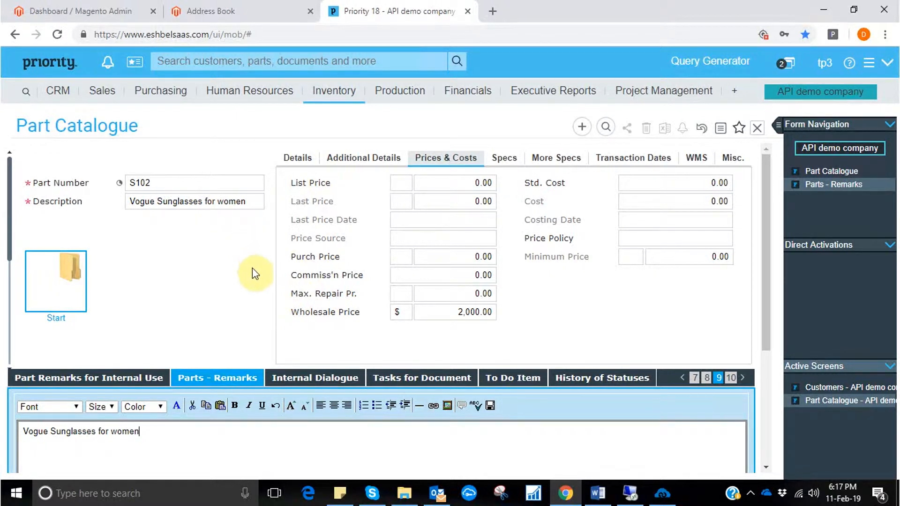
{"action": "left_click", "coordinate": [757, 126]}
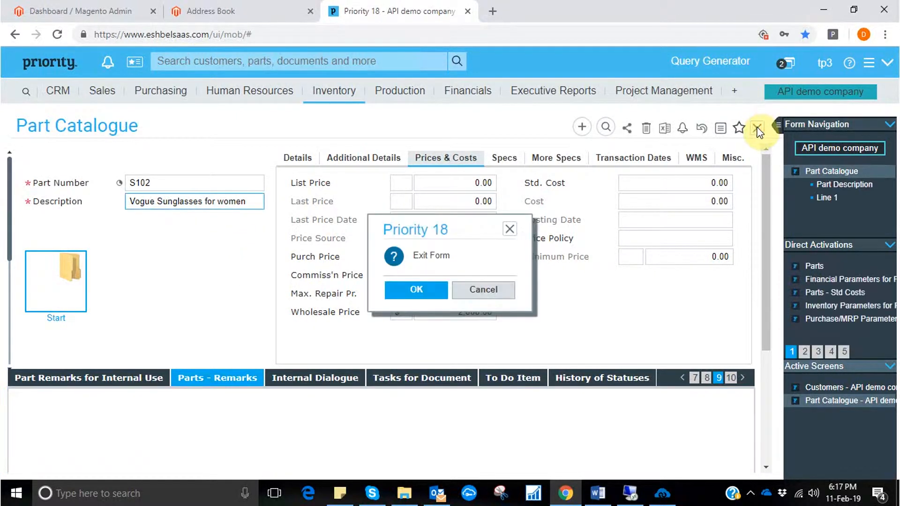
{"action": "left_click", "coordinate": [417, 290]}
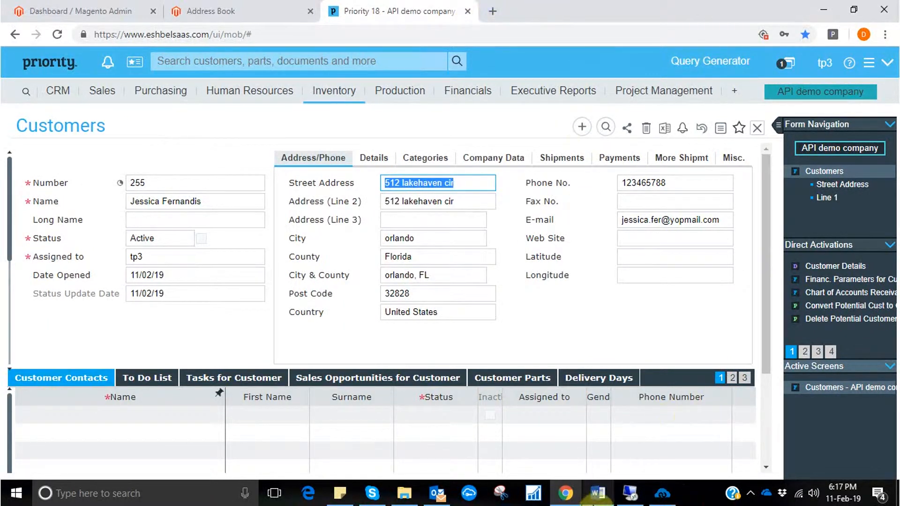
Switch to APPSeCONNECT and sync the new part through the Priority-to-Magento touch points of mage-priority.
{"action": "left_click", "coordinate": [662, 501]}
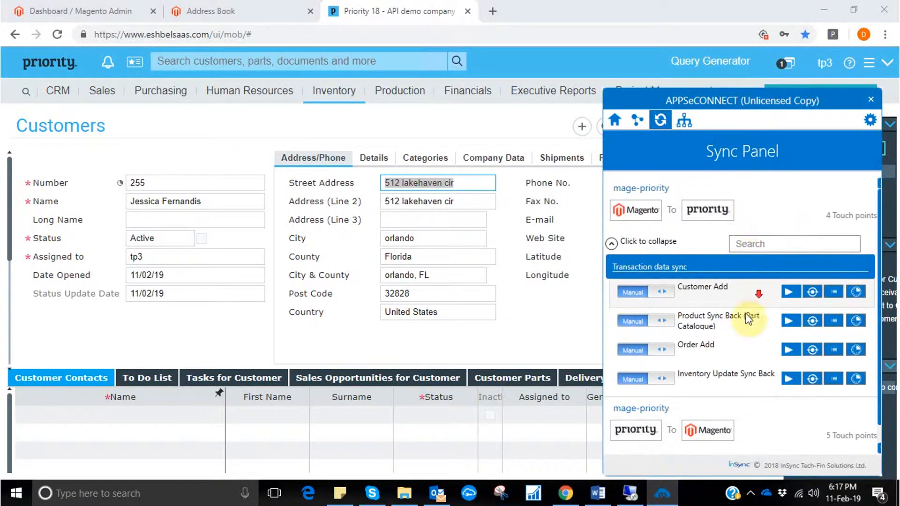
{"action": "scroll", "coordinate": [746, 315], "scroll_direction": "down", "scroll_amount": 1}
{"action": "left_click", "coordinate": [611, 448]}
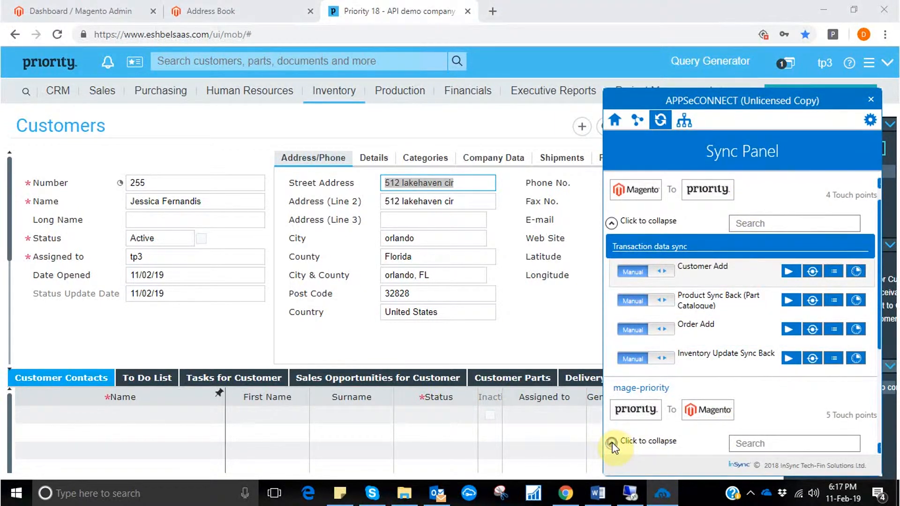
{"action": "scroll", "coordinate": [817, 365], "scroll_direction": "down", "scroll_amount": 4}
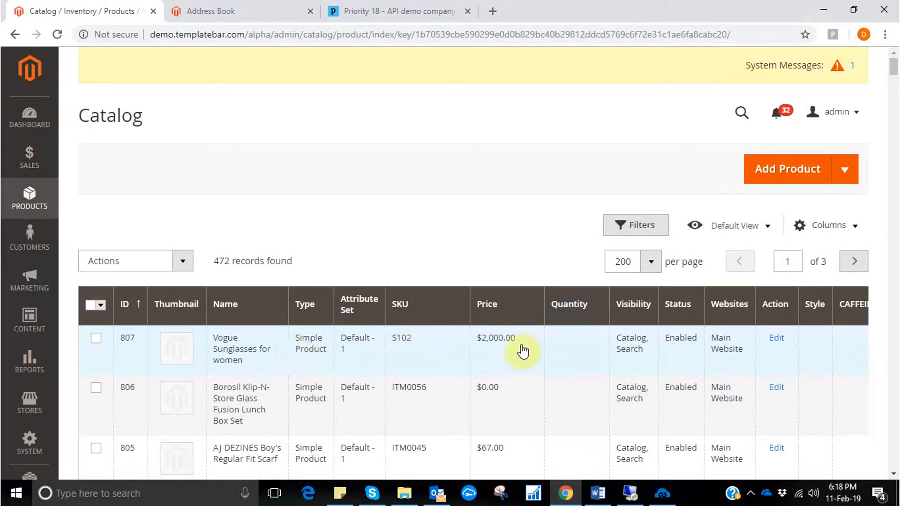
In Priority, enter an Inventory Count for part S102 with status Goods and an approved counted quantity of 34,566.
{"action": "mouse_move", "coordinate": [719, 7]}
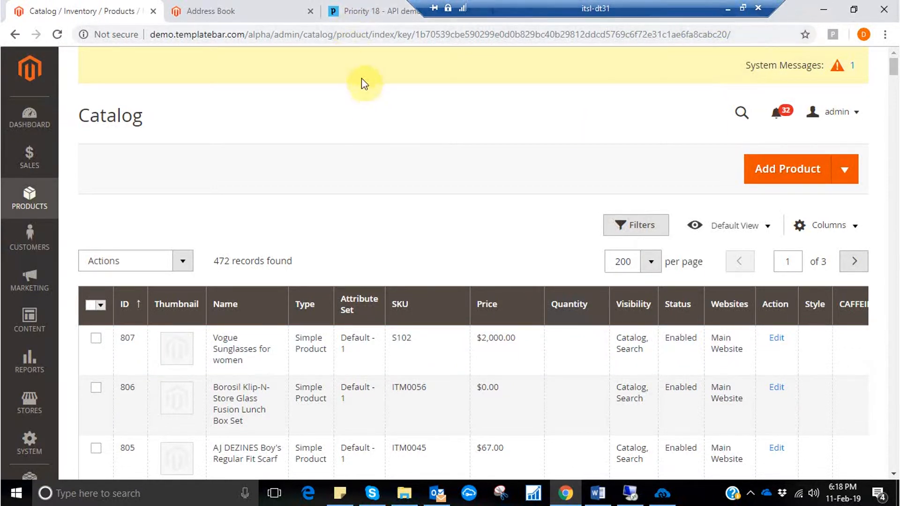
{"action": "left_click", "coordinate": [372, 10]}
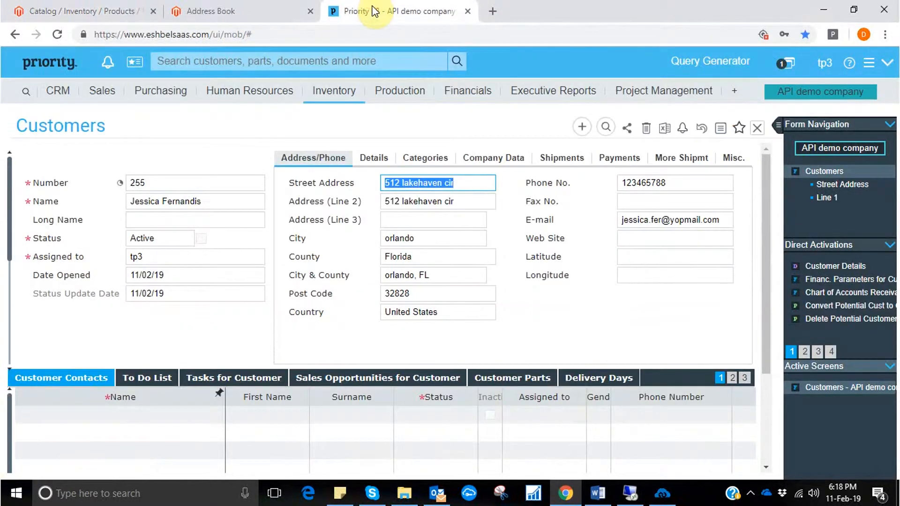
{"action": "left_click", "coordinate": [353, 100]}
{"action": "left_click", "coordinate": [357, 129]}
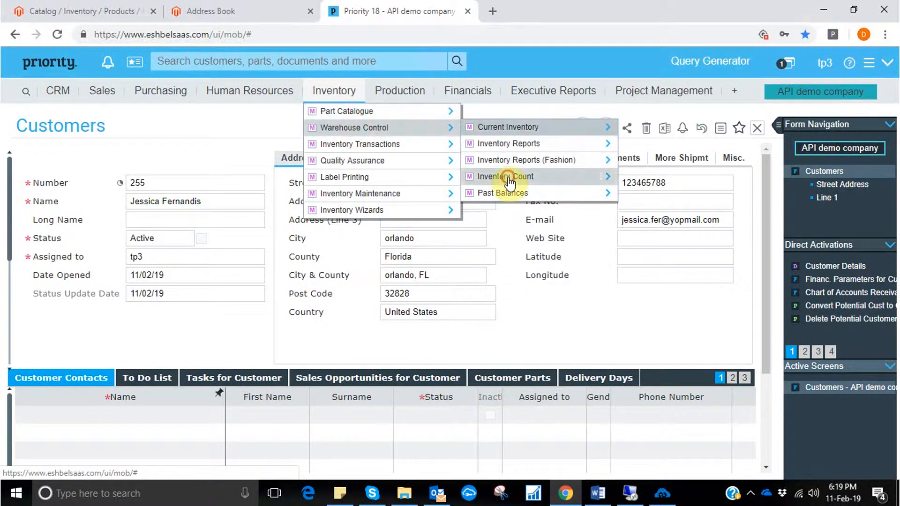
{"action": "left_click", "coordinate": [509, 180]}
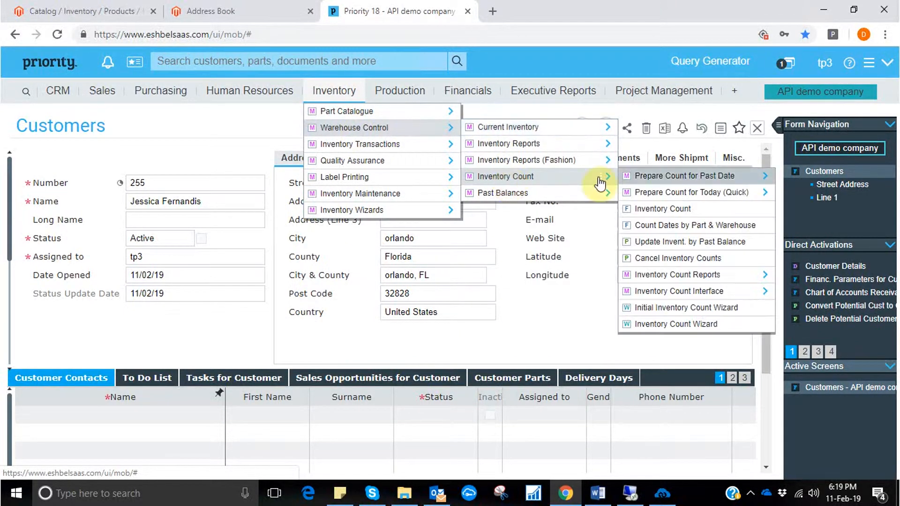
{"action": "left_click", "coordinate": [666, 213]}
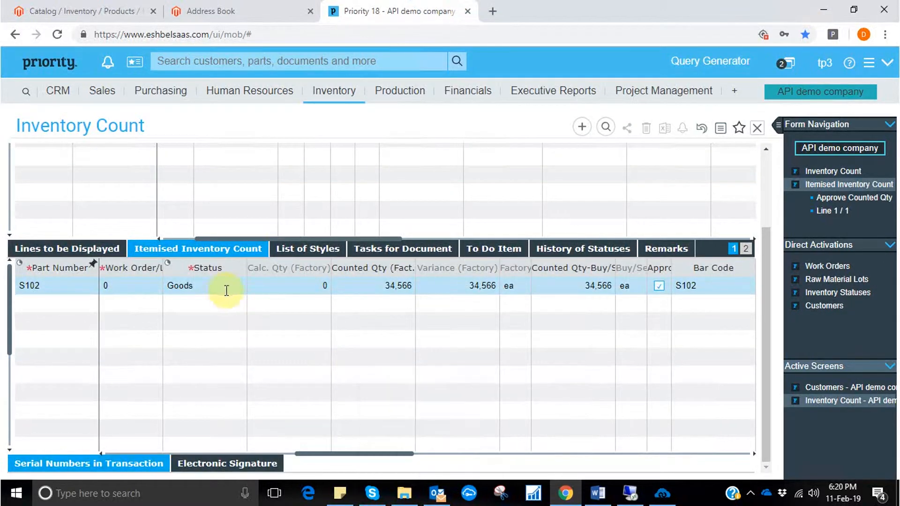
Exit the Inventory Count form and dismiss the message about the user working at another workstation.
{"action": "left_click_drag", "start_coordinate": [766, 265], "coordinate": [770, 286]}
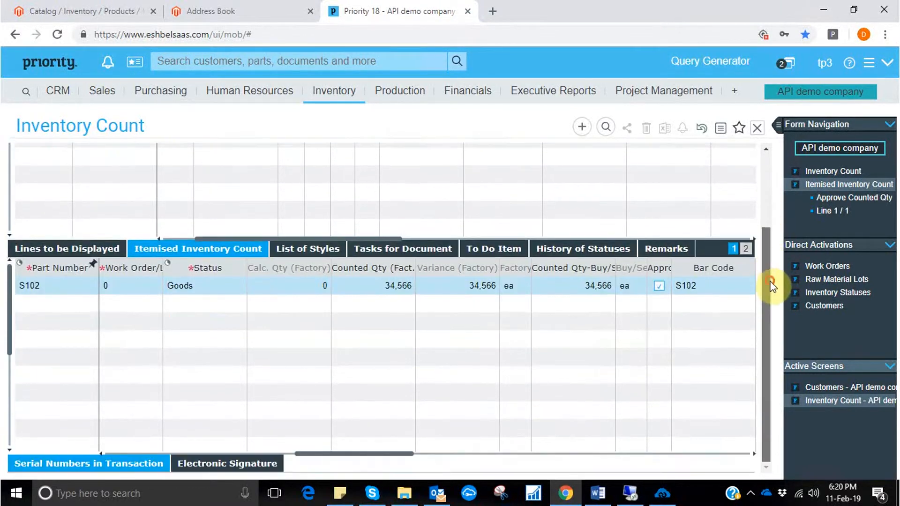
{"action": "left_click", "coordinate": [758, 129]}
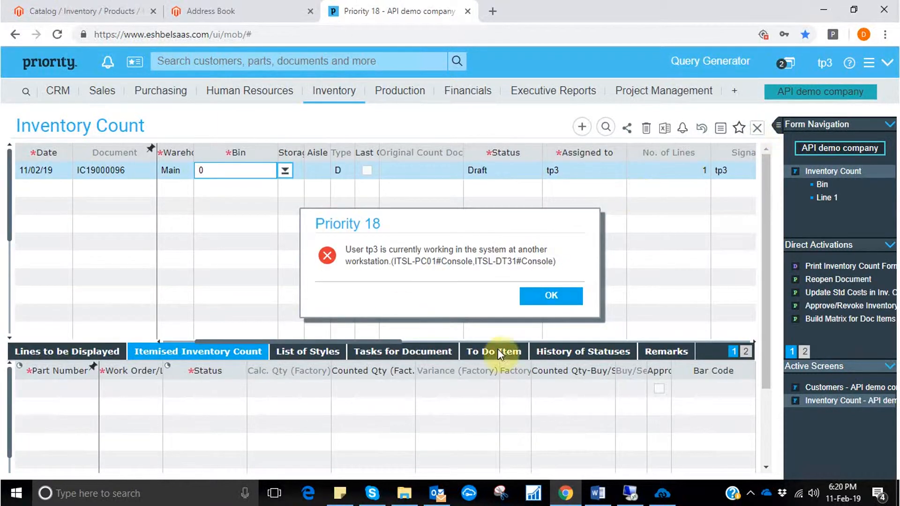
{"action": "left_click", "coordinate": [547, 296]}
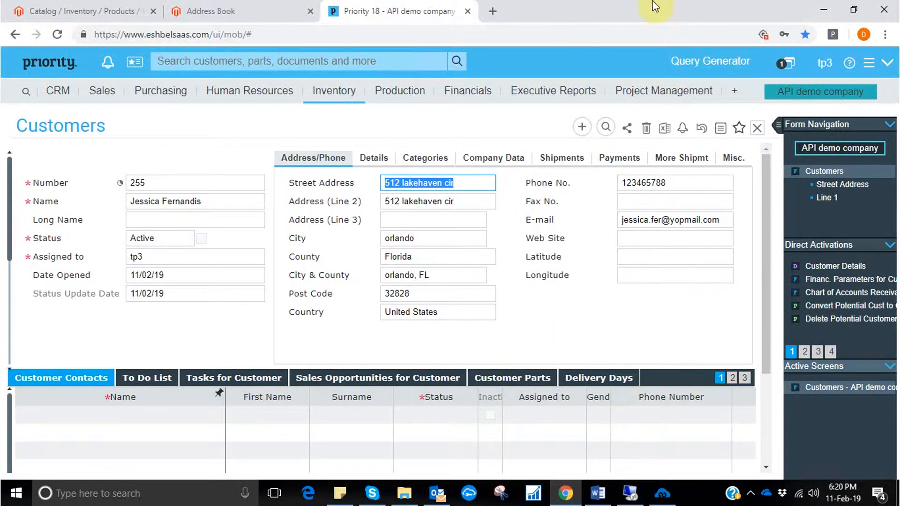
Switch to APPSeCONNECT and run the Inventory Update touch point of mage-priority from Priority to Magento.
{"action": "left_click", "coordinate": [663, 496]}
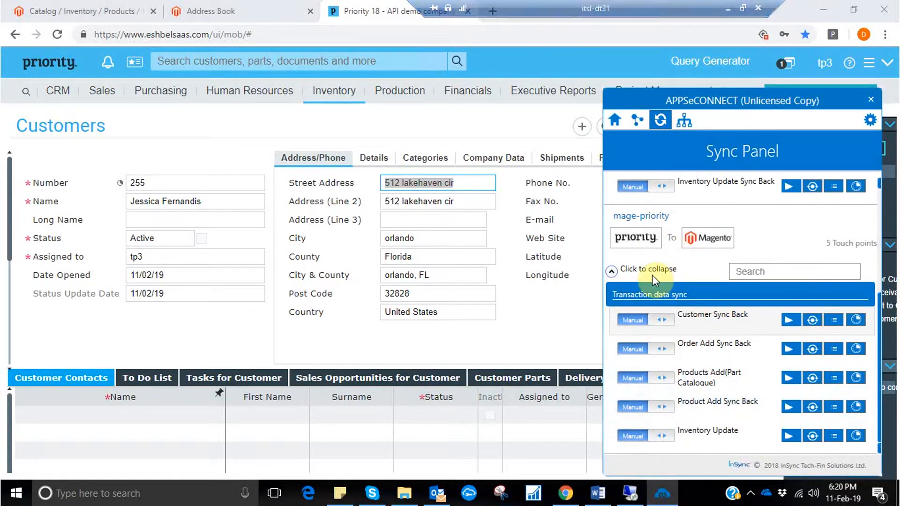
{"action": "left_click", "coordinate": [787, 435]}
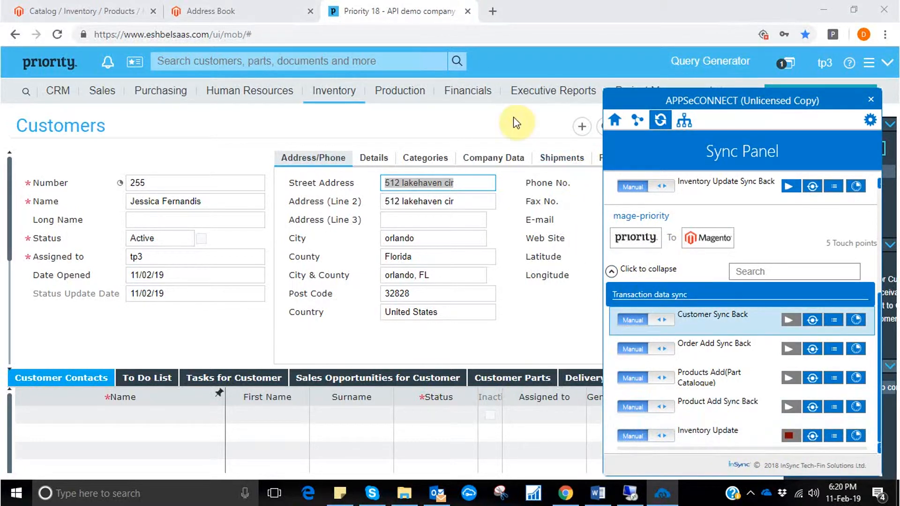
{"action": "left_click", "coordinate": [513, 116]}
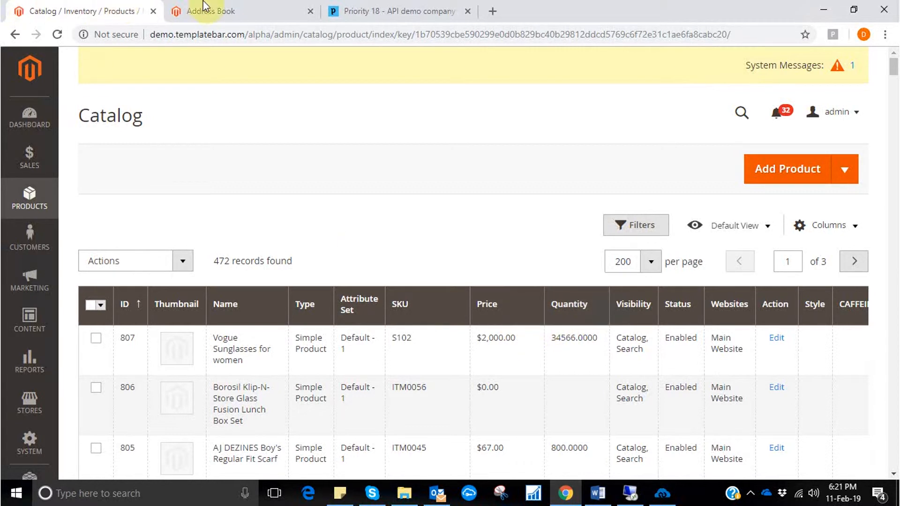
Switch to the Magento storefront and search the entire store for "vogue sunglasses for women".
{"action": "left_click", "coordinate": [218, 13]}
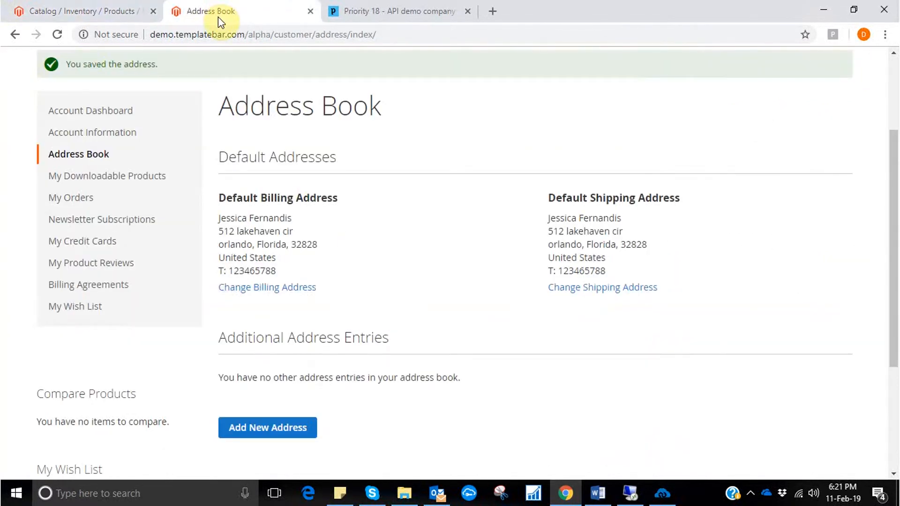
{"action": "scroll", "coordinate": [895, 263], "scroll_direction": "up", "scroll_amount": 3}
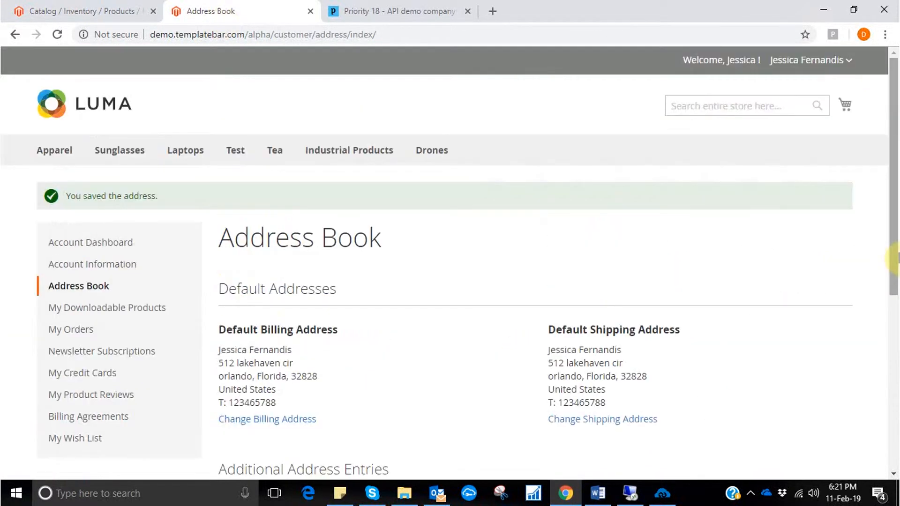
{"action": "left_click", "coordinate": [752, 105]}
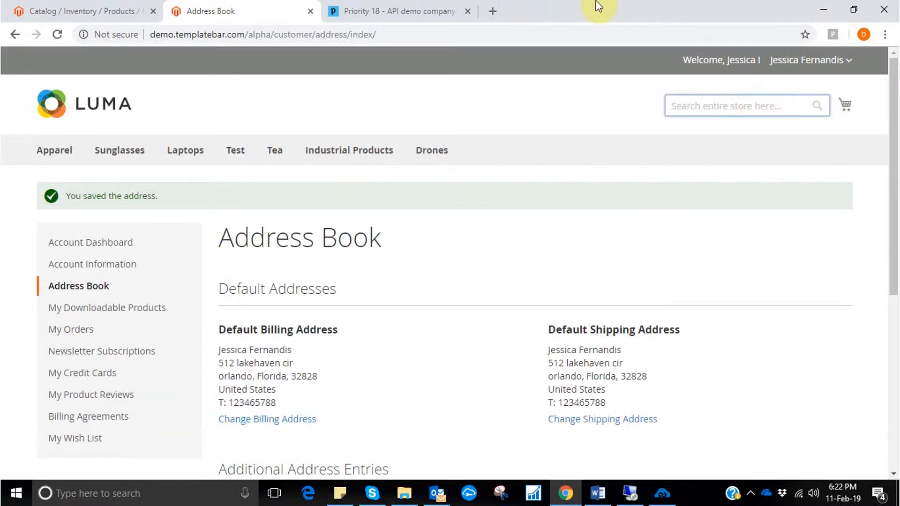
{"action": "type", "text": "vogue sunglasses for women"}
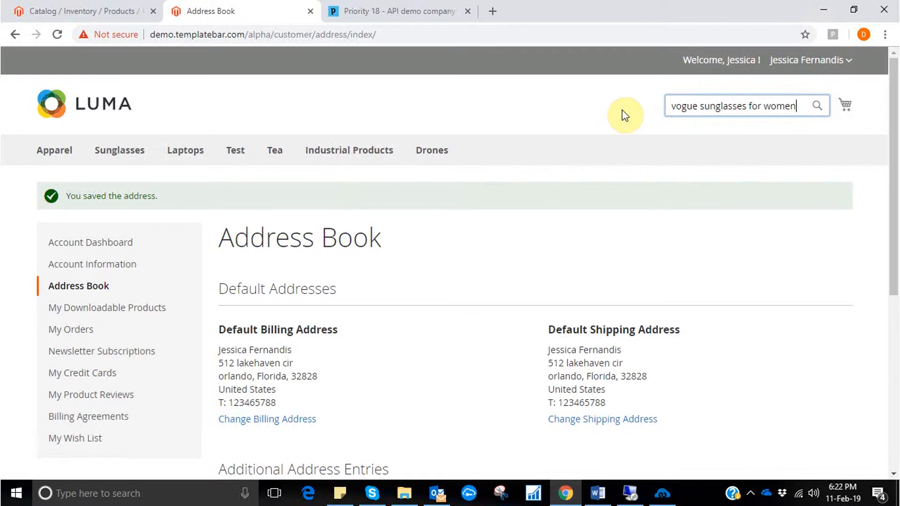
{"action": "key", "text": "Return"}
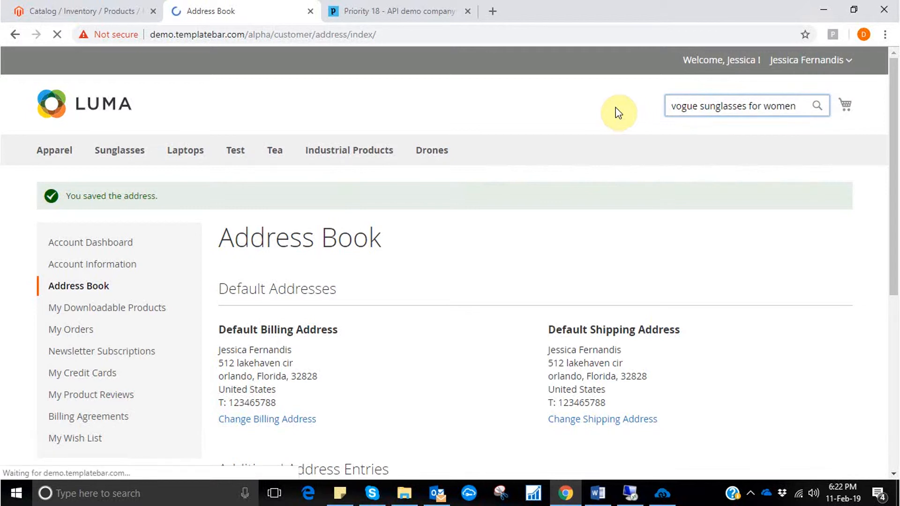
Add the product Vogue Sunglasses for women from the search results to the cart.
{"action": "mouse_move", "coordinate": [582, 2]}
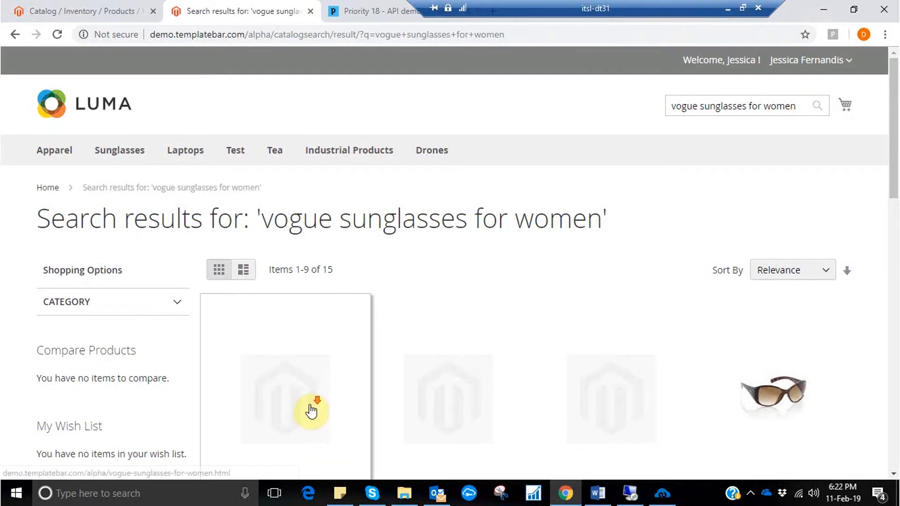
{"action": "scroll", "coordinate": [311, 411], "scroll_direction": "down", "scroll_amount": 5}
{"action": "scroll", "coordinate": [361, 275], "scroll_direction": "up", "scroll_amount": 2}
{"action": "scroll", "coordinate": [244, 344], "scroll_direction": "down", "scroll_amount": 1}
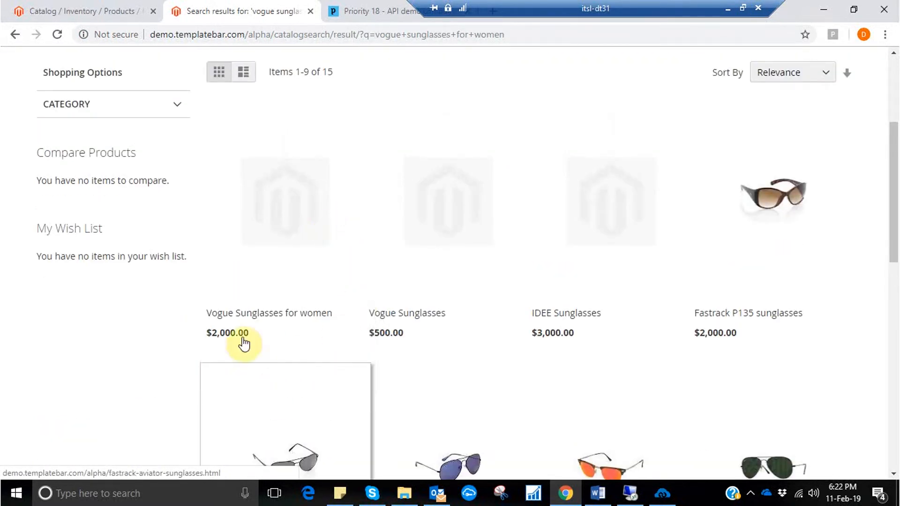
{"action": "left_click", "coordinate": [241, 369]}
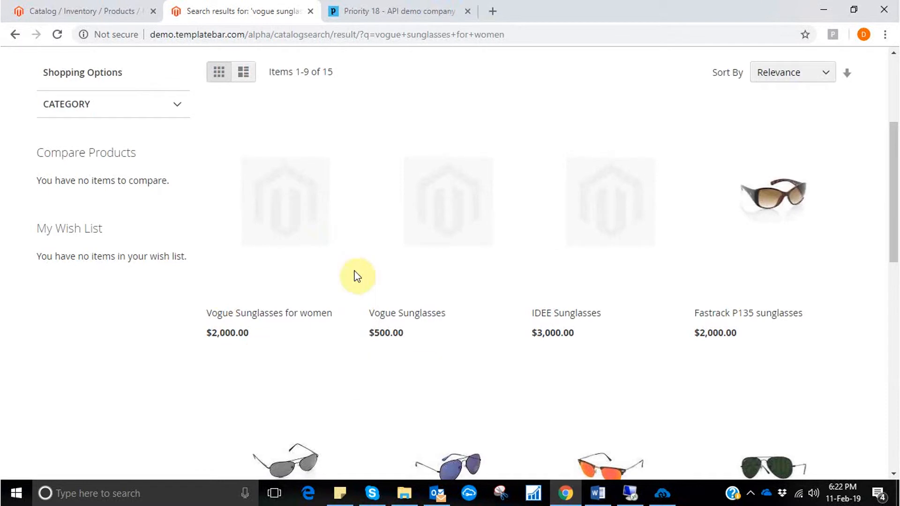
Complete the checkout with the saved shipping address and the $5.00 Flat Rate shipping method, and place the order.
{"action": "mouse_move", "coordinate": [628, 5]}
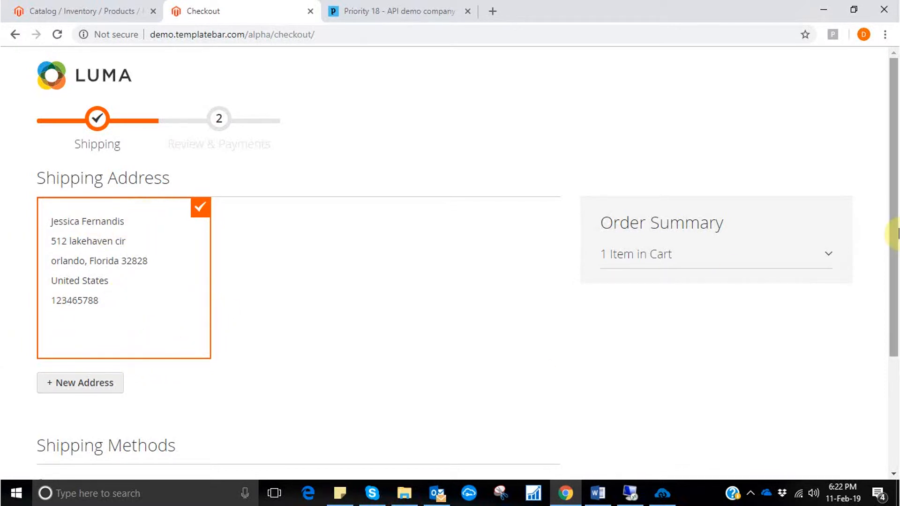
{"action": "left_click_drag", "start_coordinate": [896, 234], "coordinate": [894, 366]}
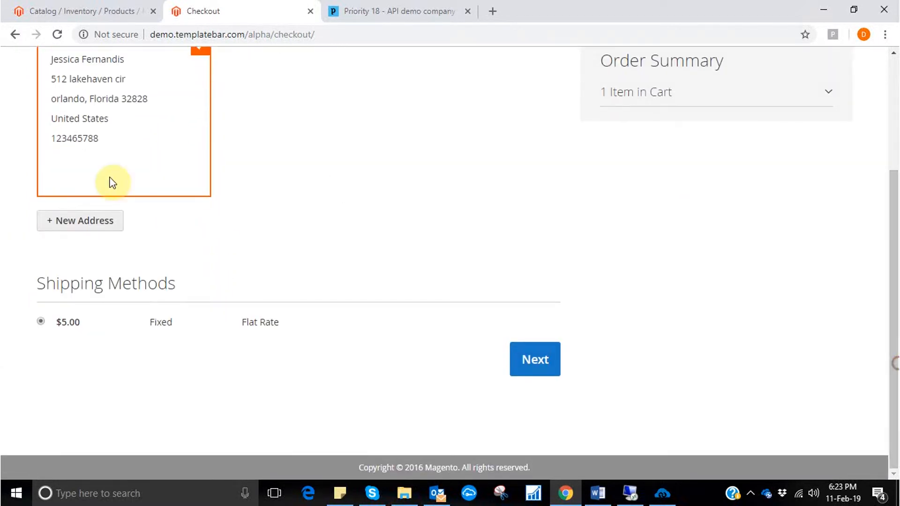
{"action": "left_click", "coordinate": [536, 365]}
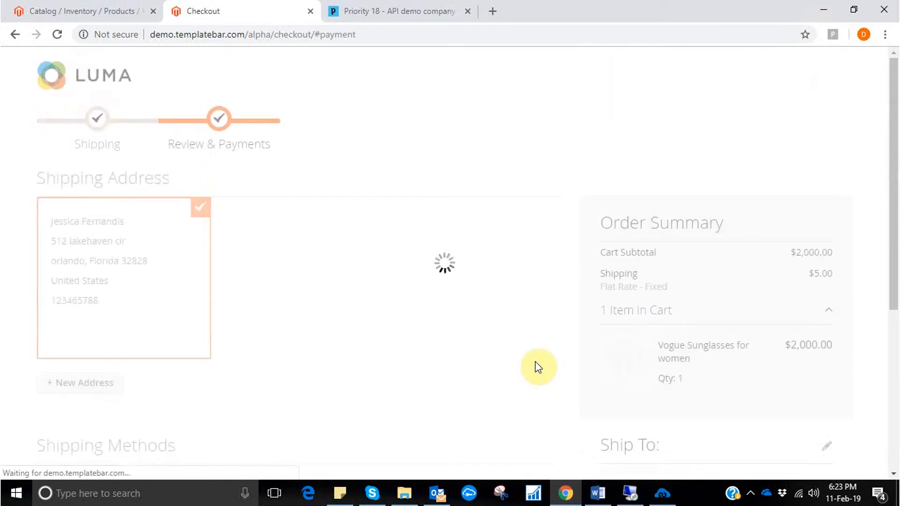
{"action": "left_click", "coordinate": [539, 392]}
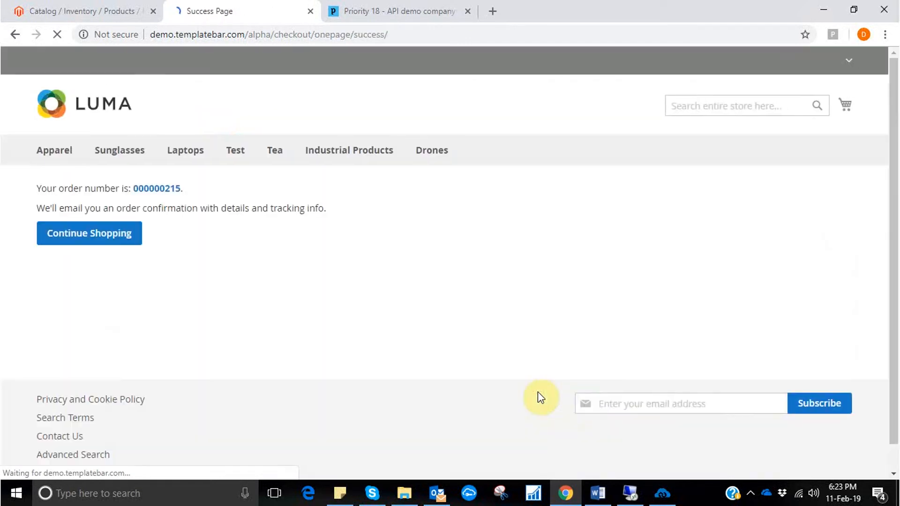
Switch to APPSeCONNECT and run the Order Add touch point from Magento to Priority.
{"action": "left_click", "coordinate": [667, 496]}
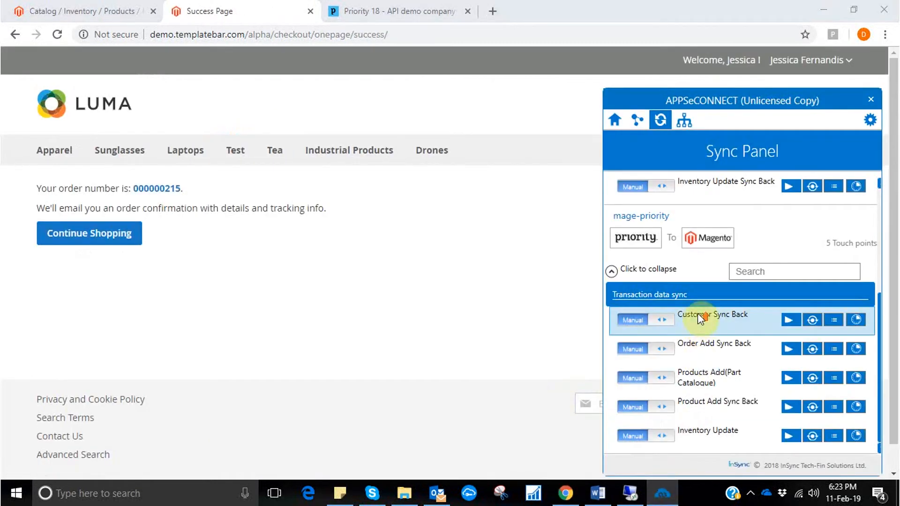
{"action": "scroll", "coordinate": [701, 321], "scroll_direction": "up", "scroll_amount": 4}
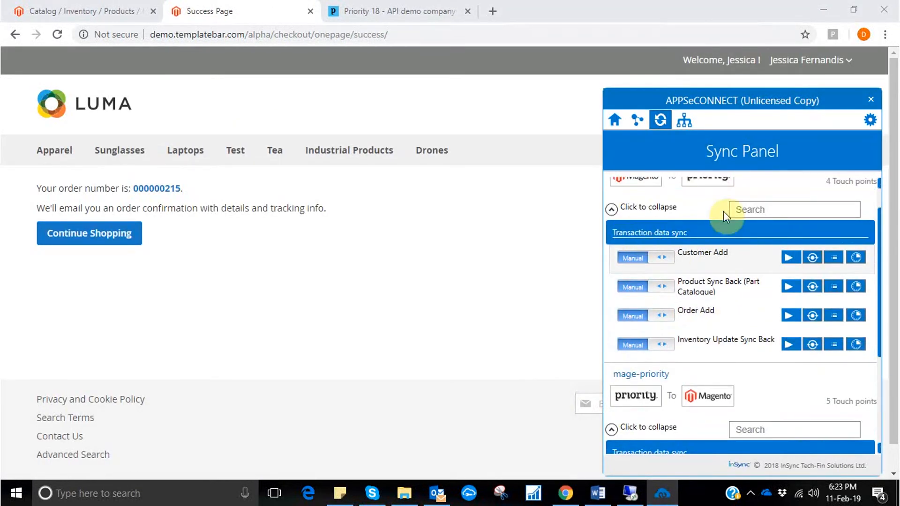
{"action": "left_click", "coordinate": [794, 315]}
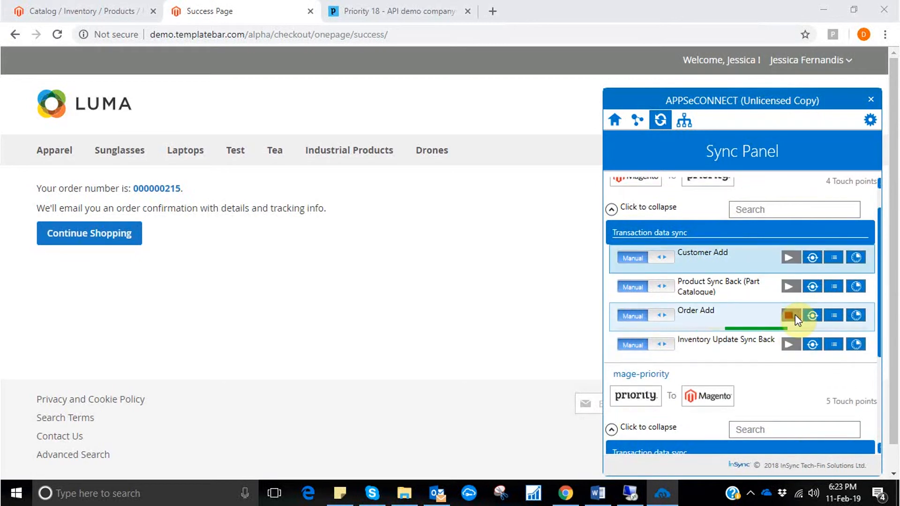
{"action": "left_click", "coordinate": [496, 277]}
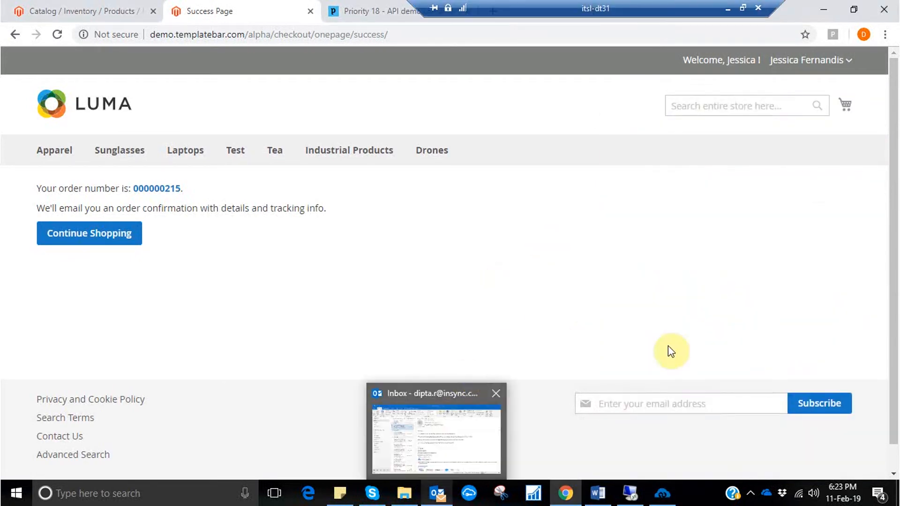
In Priority, open the Sales Orders form and find the synced order by entering the Magento order number as Cust's PO.
{"action": "left_click", "coordinate": [380, 11]}
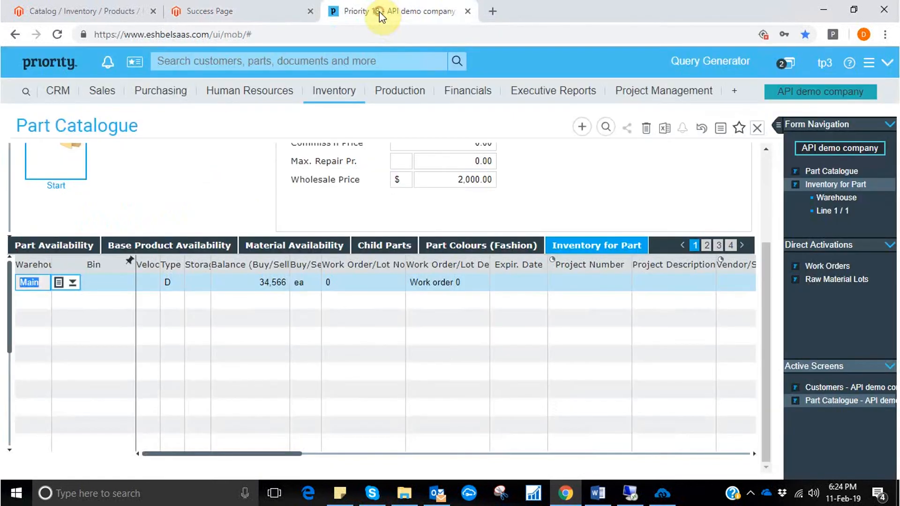
{"action": "left_click", "coordinate": [112, 96]}
{"action": "left_click", "coordinate": [117, 113]}
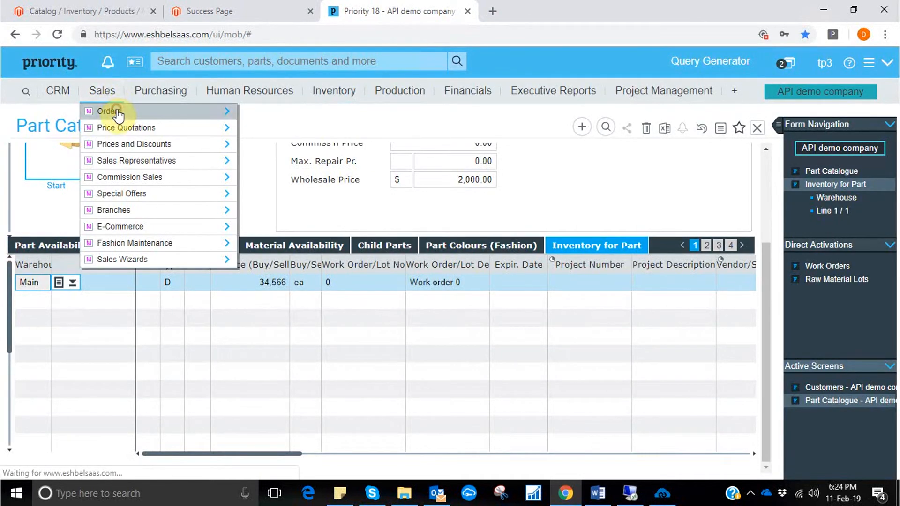
{"action": "left_click", "coordinate": [297, 114]}
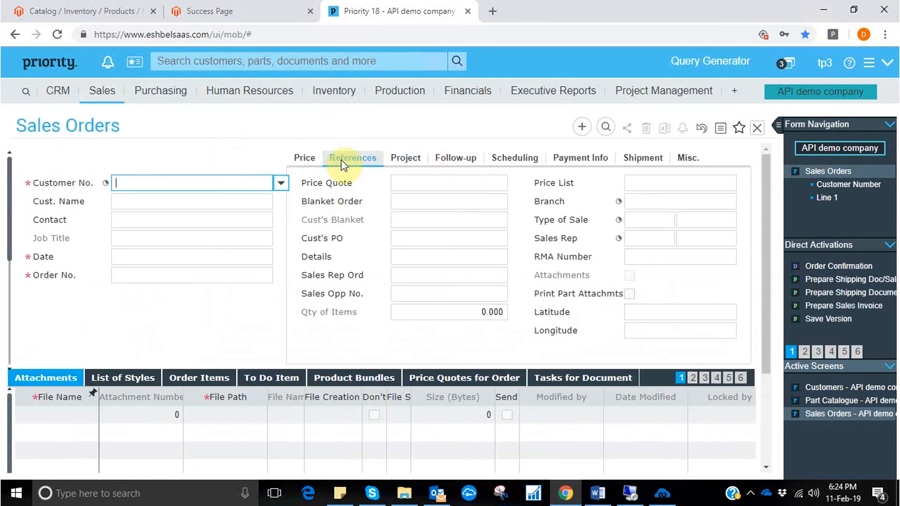
{"action": "left_click", "coordinate": [605, 127]}
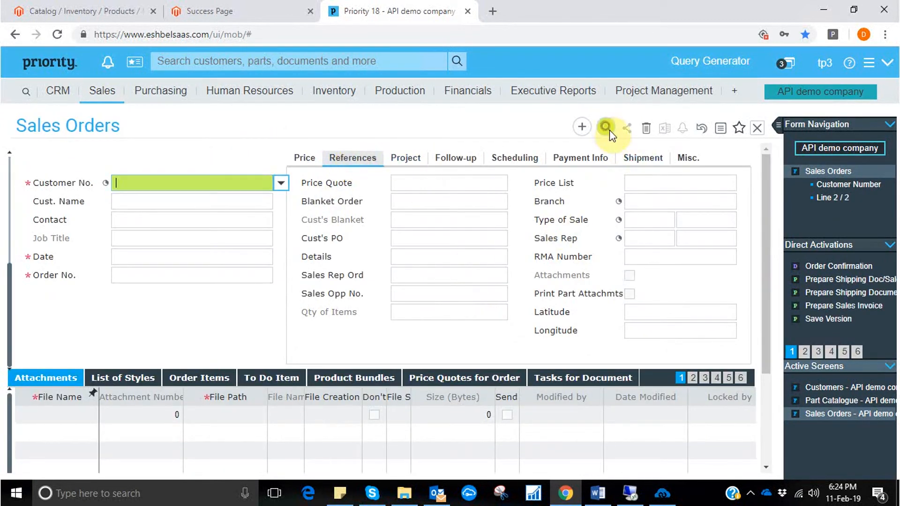
{"action": "left_click", "coordinate": [426, 238]}
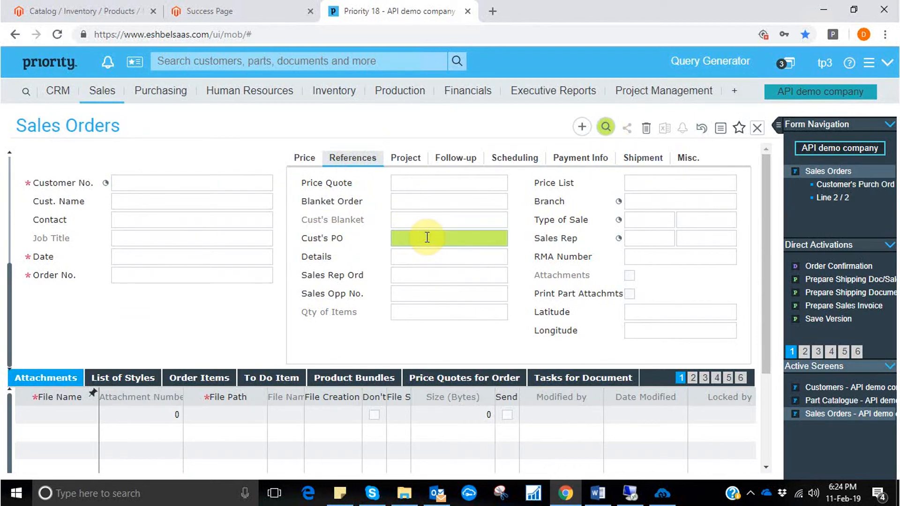
{"action": "type", "text": "215"}
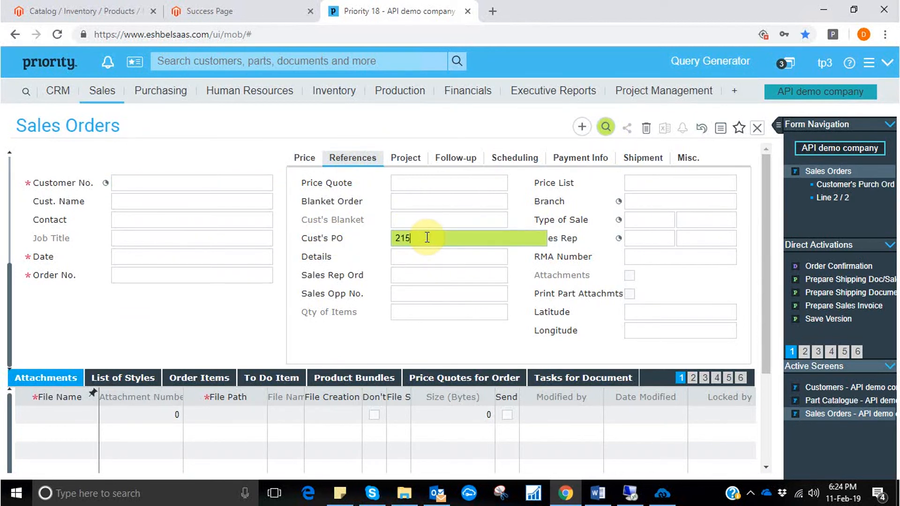
{"action": "key", "text": "Return"}
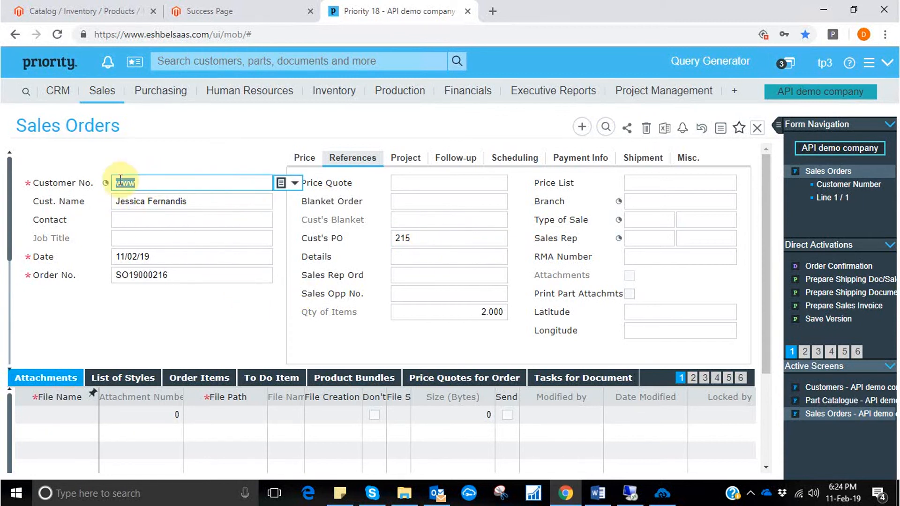
Examine the sales order's price details and its order items.
{"action": "left_click", "coordinate": [302, 159]}
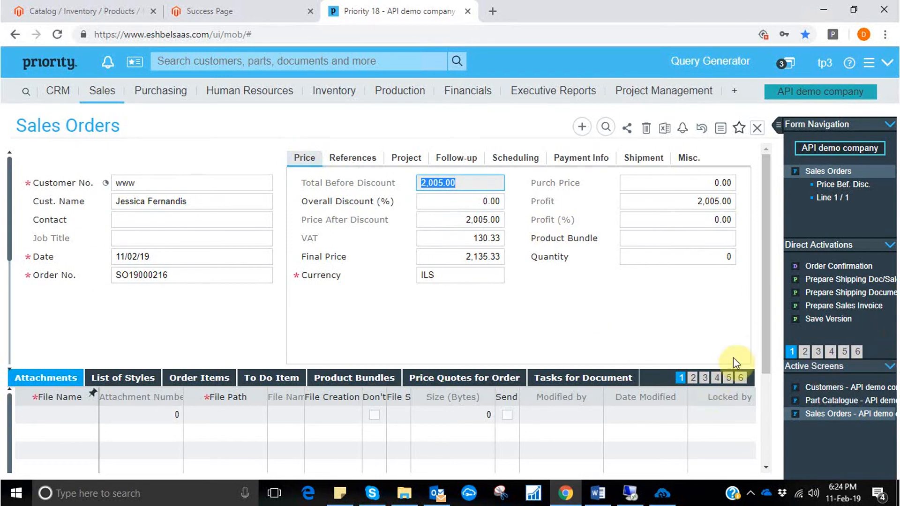
{"action": "left_click", "coordinate": [196, 378]}
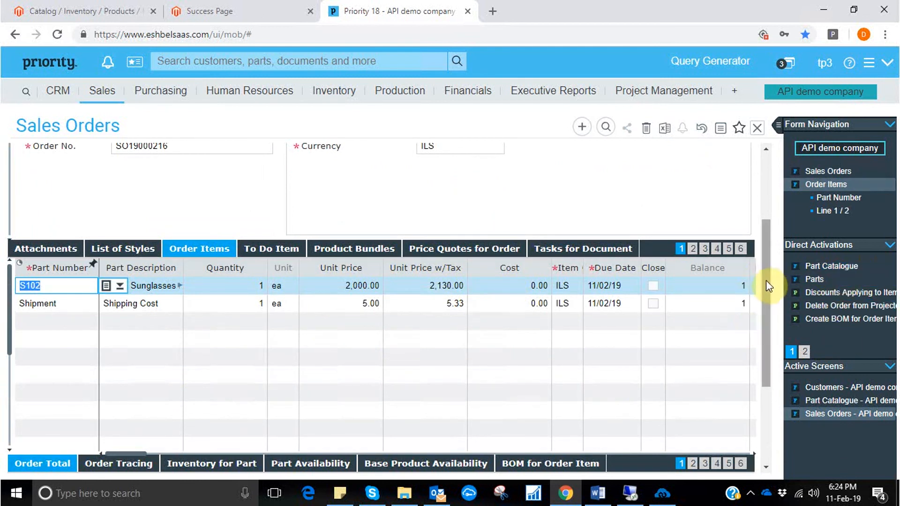
{"action": "left_click_drag", "start_coordinate": [765, 280], "coordinate": [772, 201]}
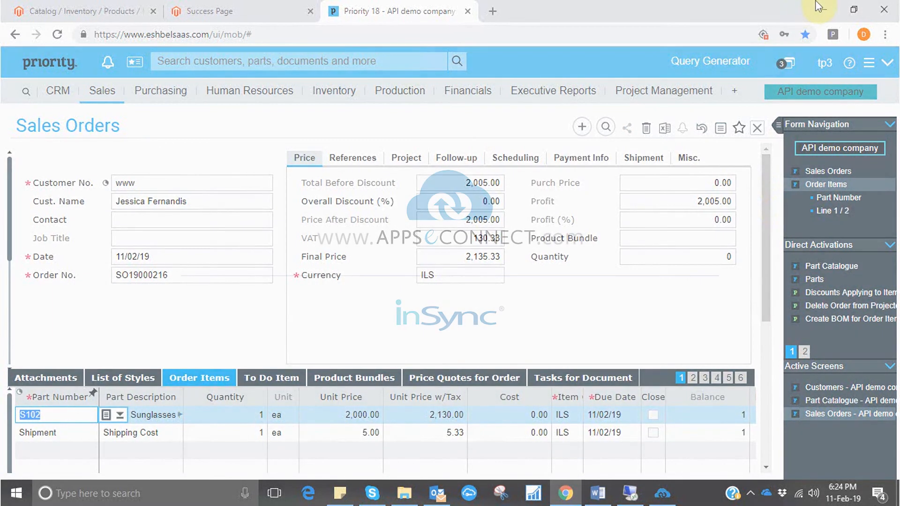